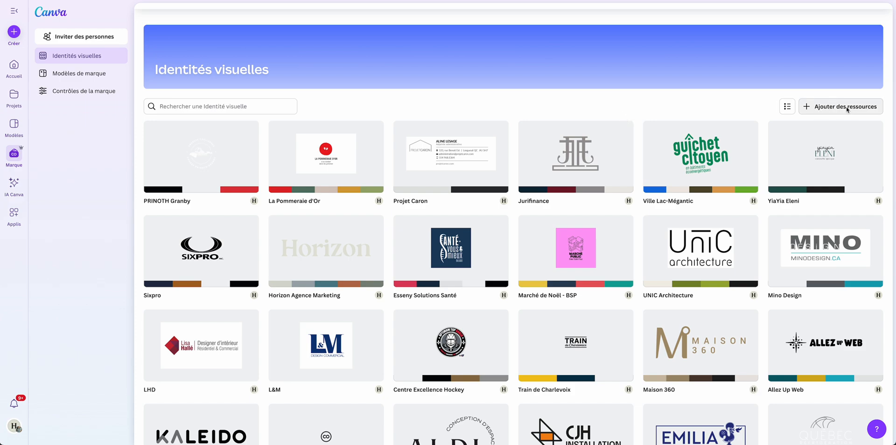
Create a new brand kit named "Culture Pain".
click(847, 108)
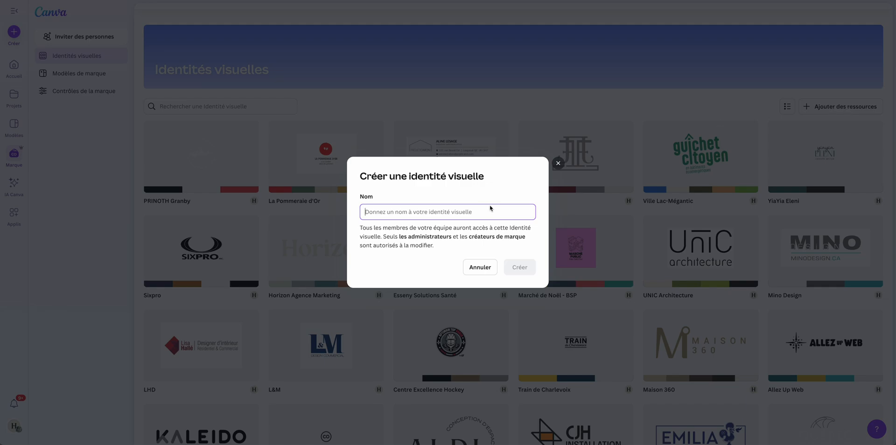
text(Cul)
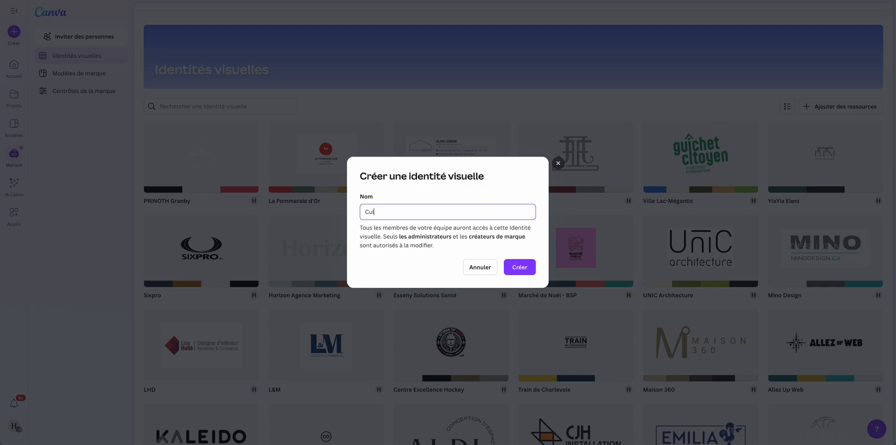
text(ture Pain)
click(516, 271)
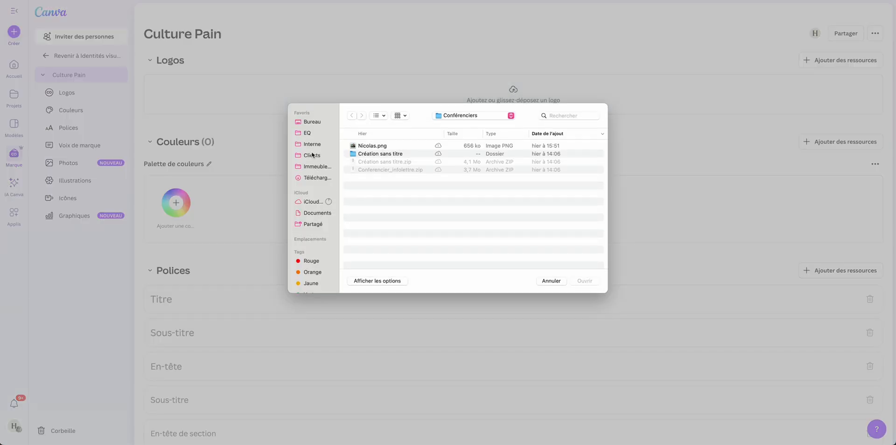
For the logo upload, browse to the Logo simplifié folder inside Culture Pain's Charte graphique folder.
click(466, 115)
click(466, 124)
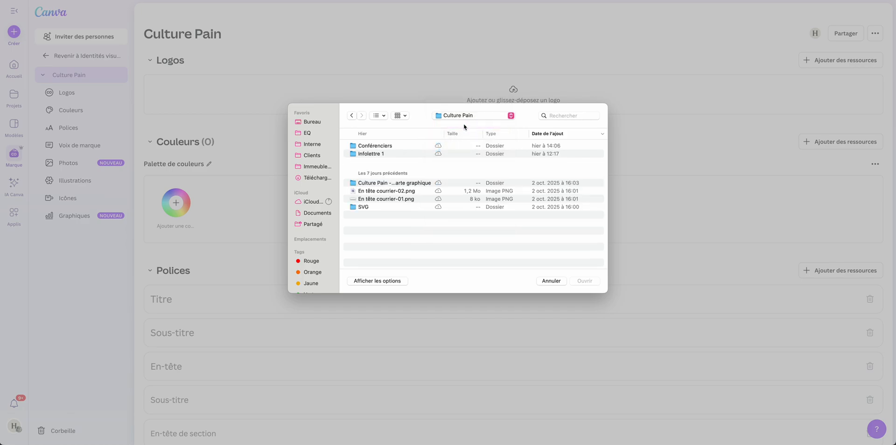
double_click(403, 183)
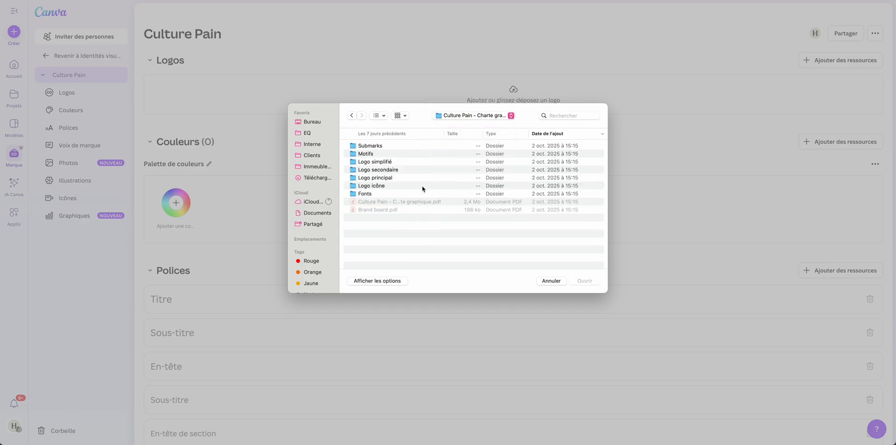
double_click(386, 162)
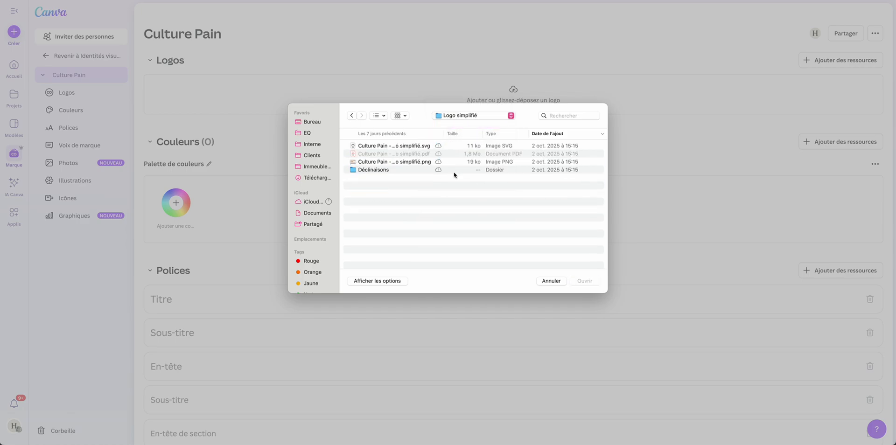
Preview the simplified logo files and upload the PNG version to the brand kit's logos.
click(412, 162)
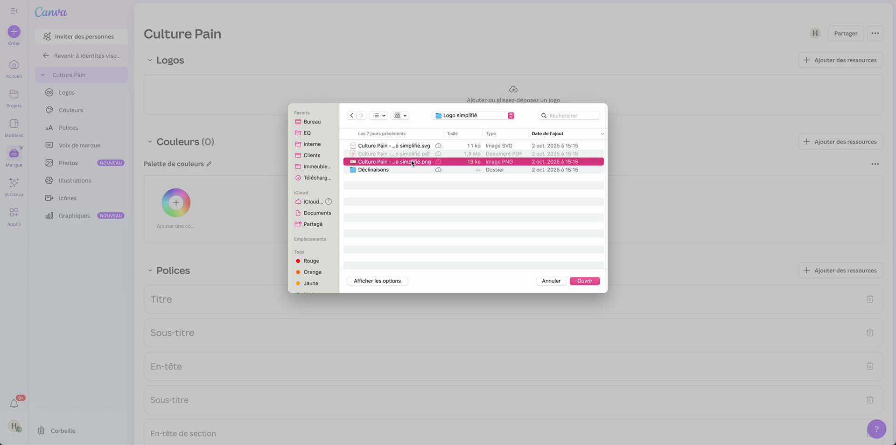
key(space)
key(space)
click(424, 146)
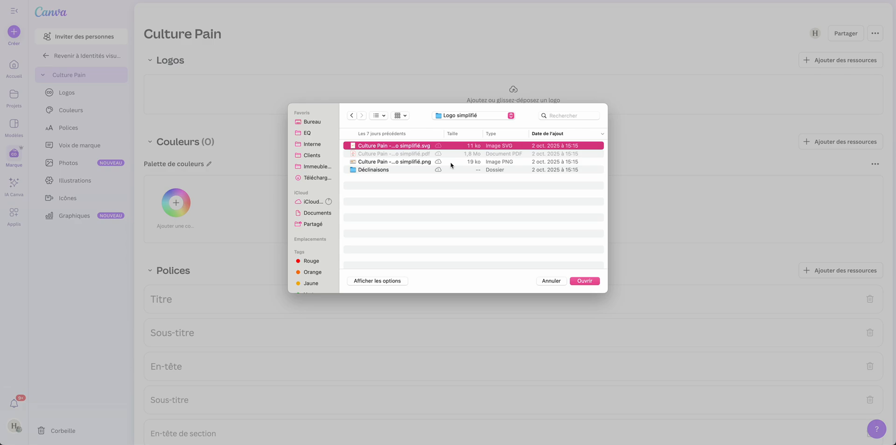
key(space)
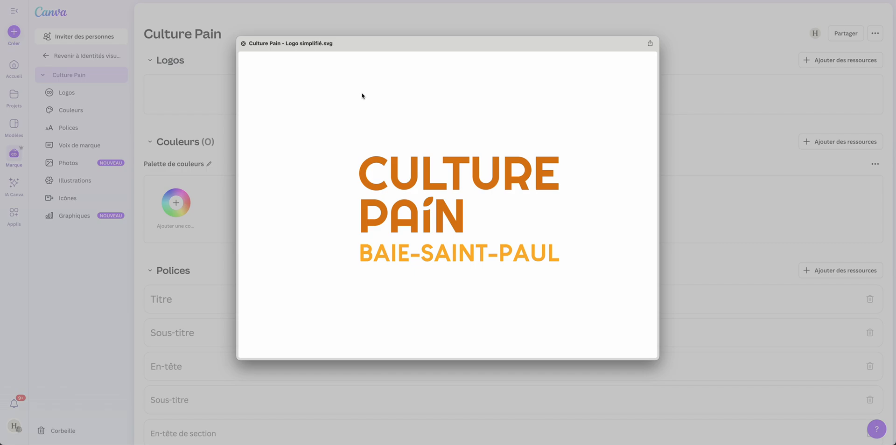
key(space)
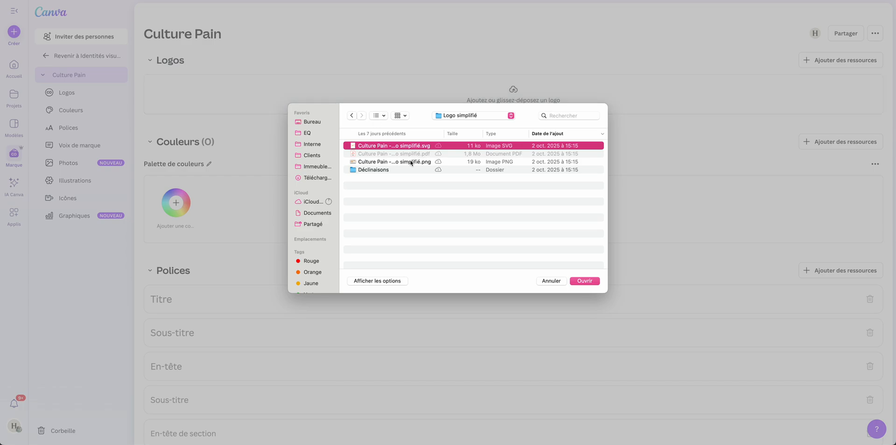
click(451, 163)
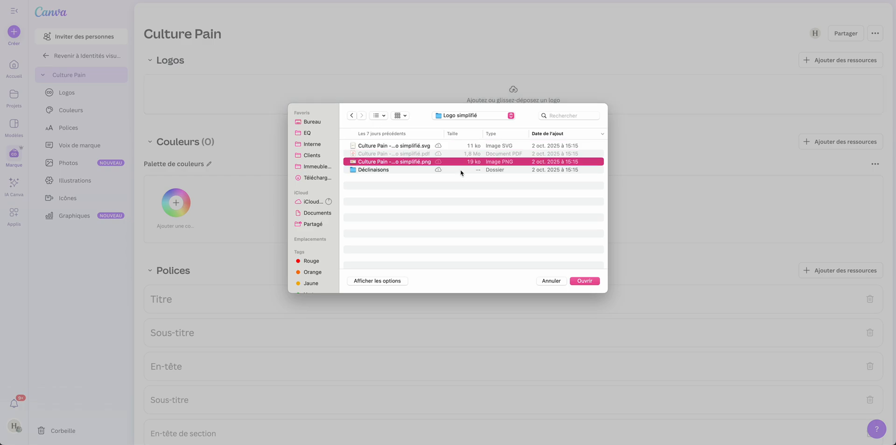
key(Return)
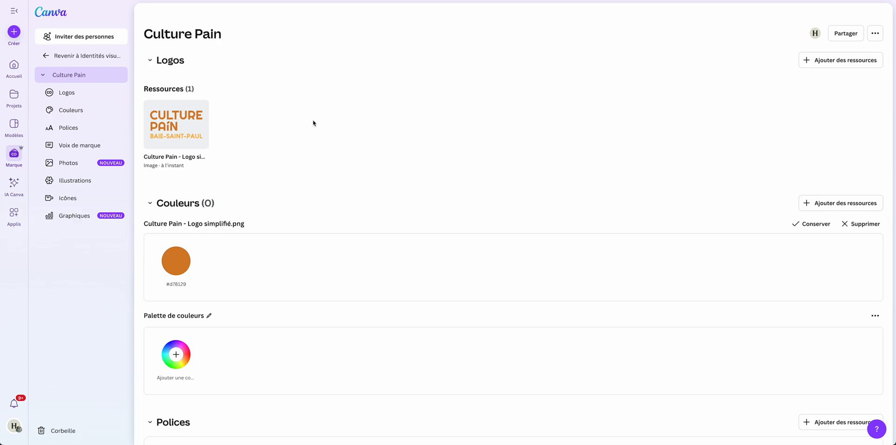
Switch to Adobe Acrobat, copy the hex code of the Soleil colour from the brand board, and return to Canva.
scroll(314, 123, down, 2)
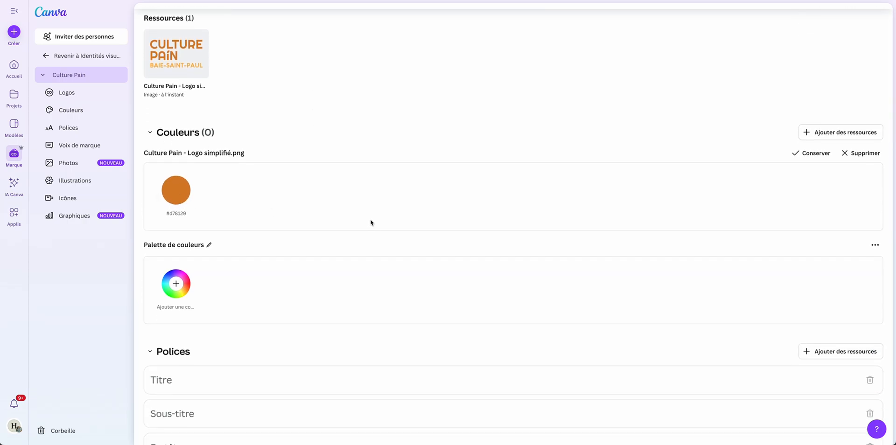
mouse_move(372, 442)
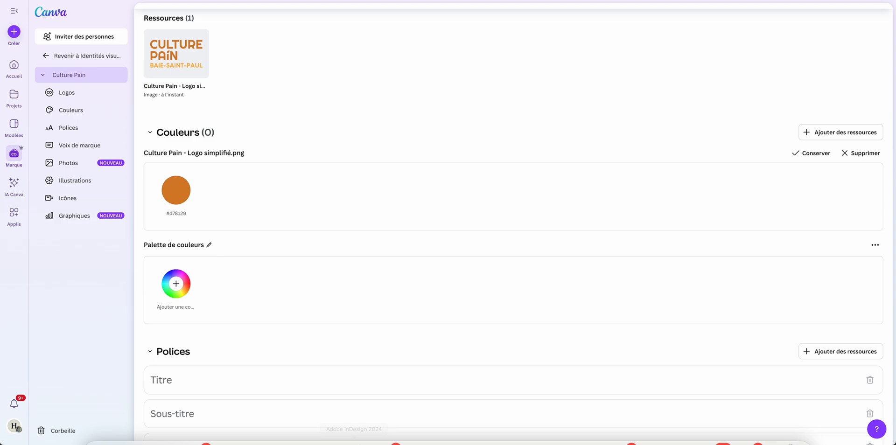
click(558, 425)
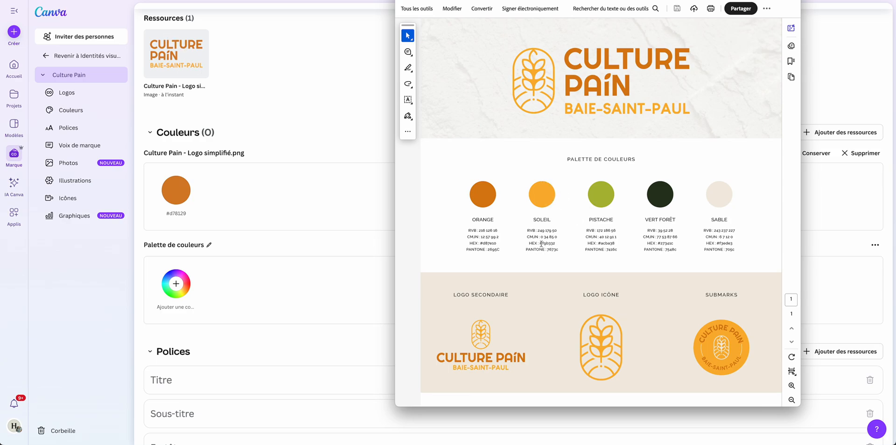
mouse_move(540, 243)
mouse_down()
mouse_move(563, 245)
mouse_move(555, 248)
mouse_up()
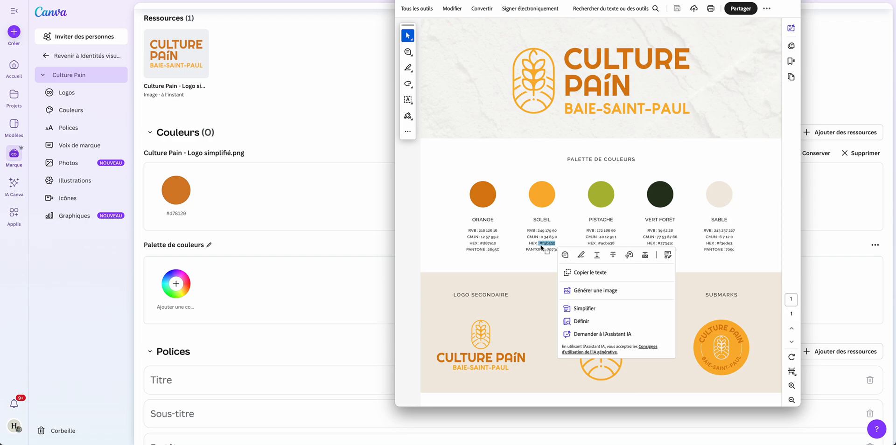
key(super+c)
click(327, 204)
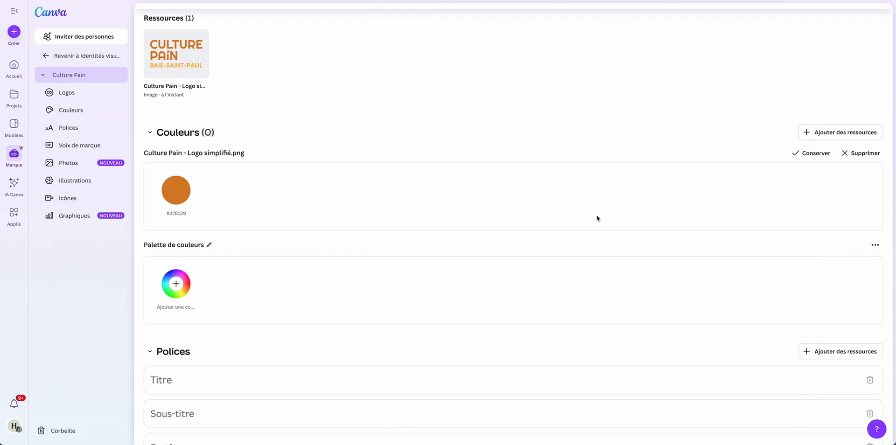
Keep the suggested colour palette extracted from the logo PNG.
click(836, 134)
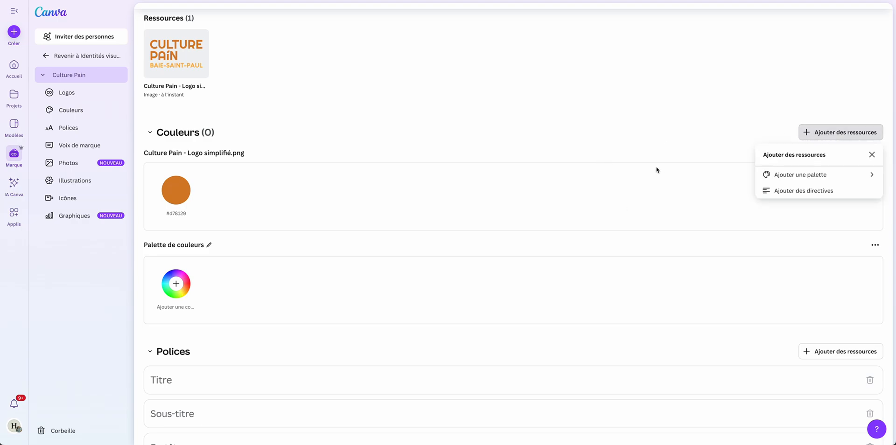
click(649, 181)
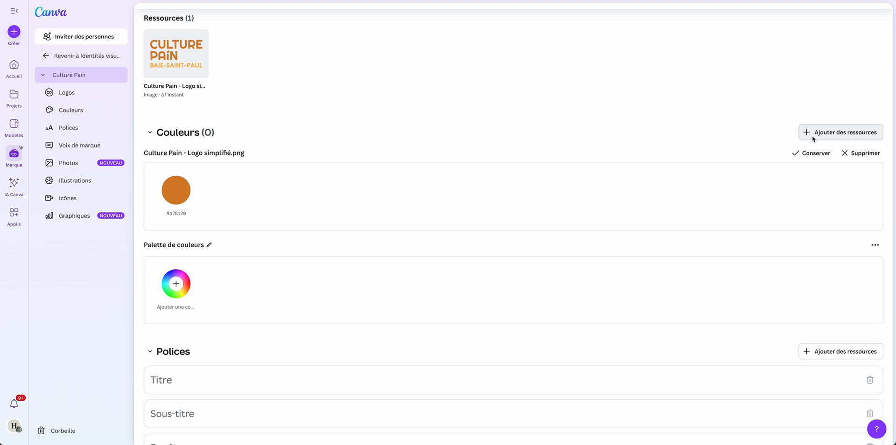
click(813, 153)
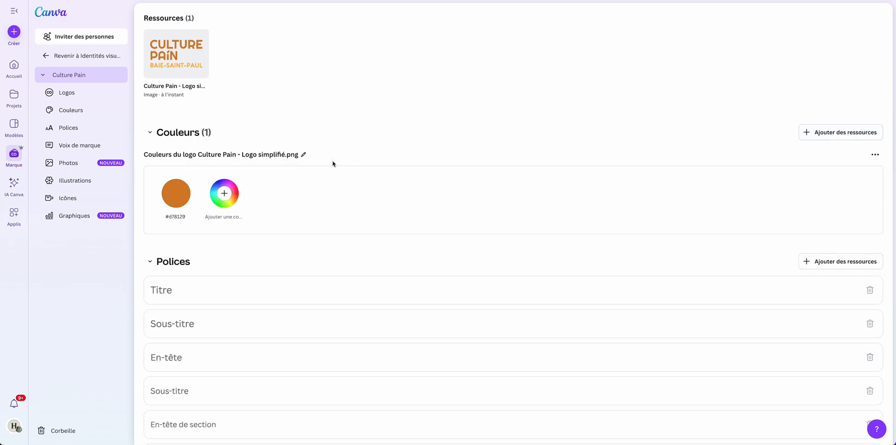
Add a colour to the logo palette using the copied hex code #F9B332.
click(224, 193)
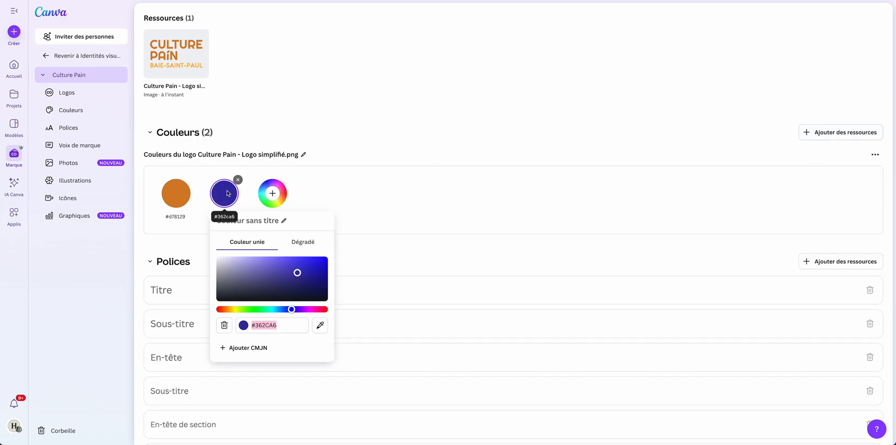
key(ctrl+v)
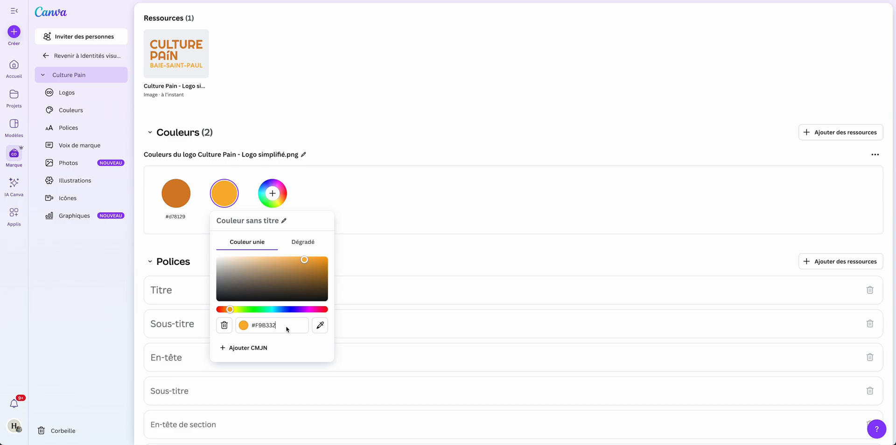
drag(286, 327, 229, 323)
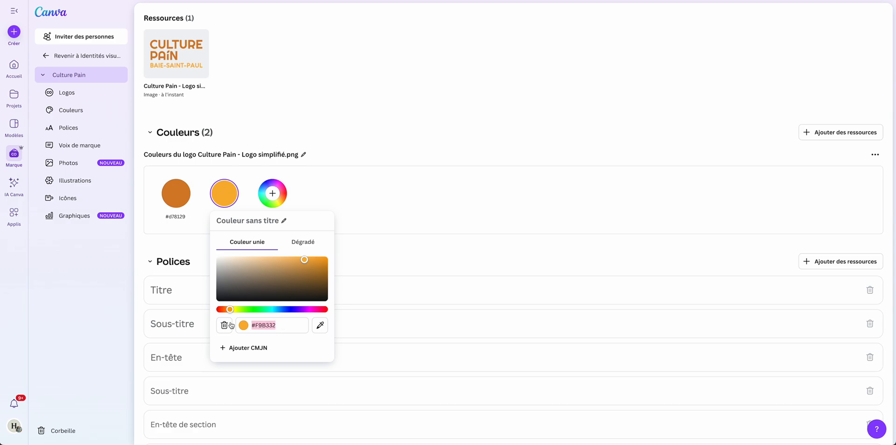
click(439, 174)
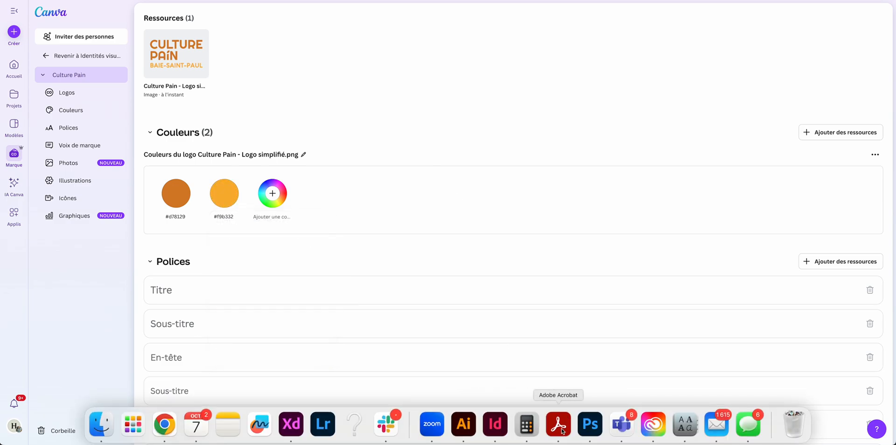
Copy the Vert Forêt hex code from the brand board in Adobe Acrobat and add #27341c to the palette in Canva.
click(563, 430)
mouse_move(657, 243)
mouse_down()
mouse_move(680, 244)
mouse_move(659, 246)
mouse_up()
key(super+c)
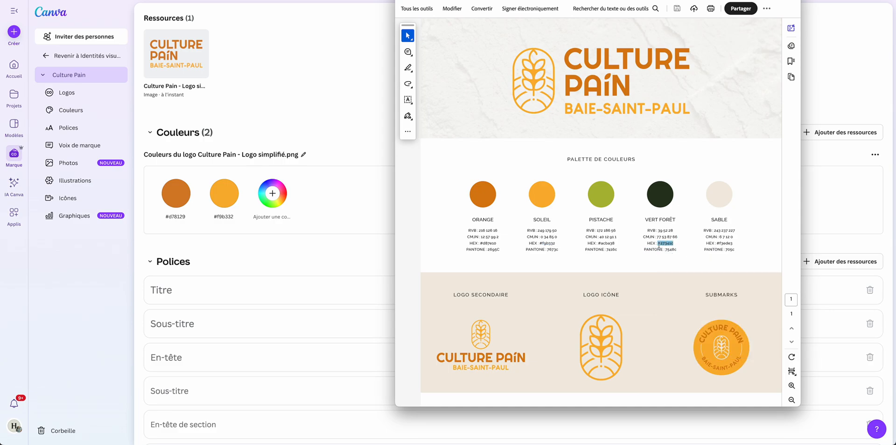
click(349, 216)
click(273, 193)
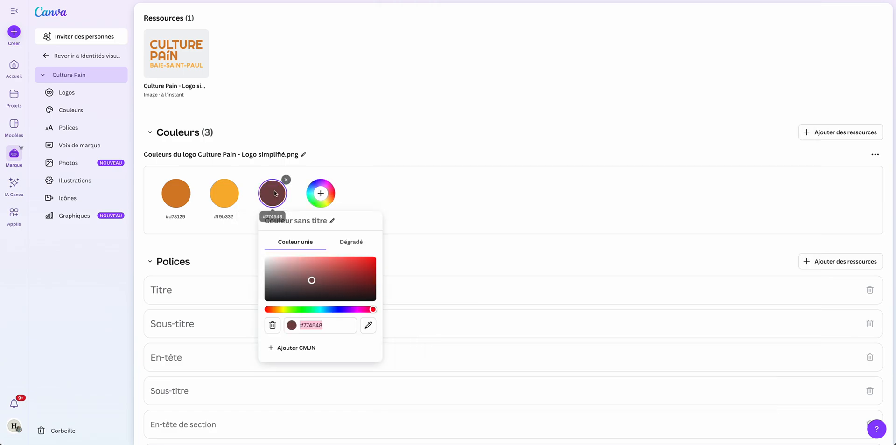
key(super+v)
click(439, 203)
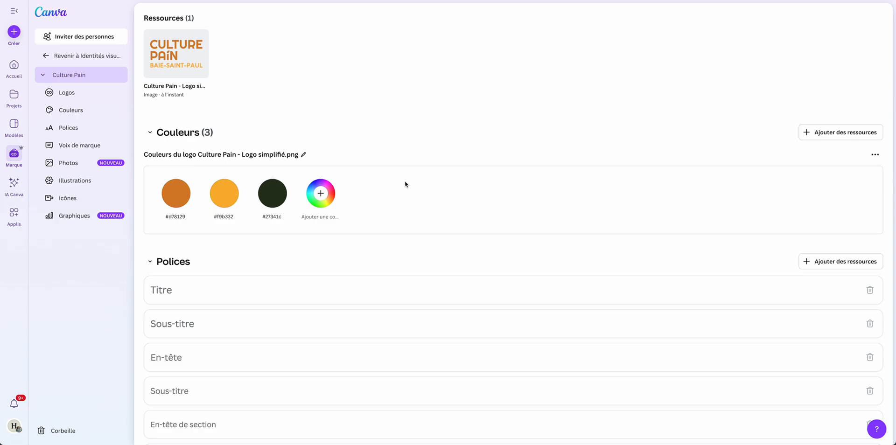
Open the Titre text style for editing and browse its list of available fonts.
scroll(405, 182, down, 2)
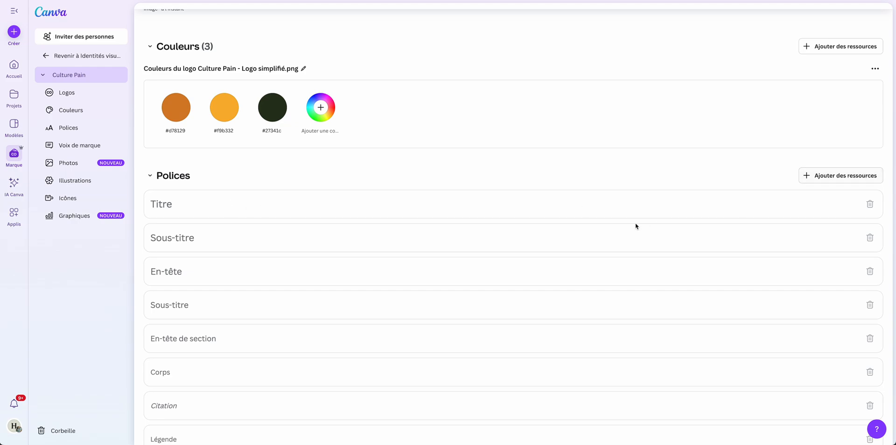
click(642, 212)
click(203, 212)
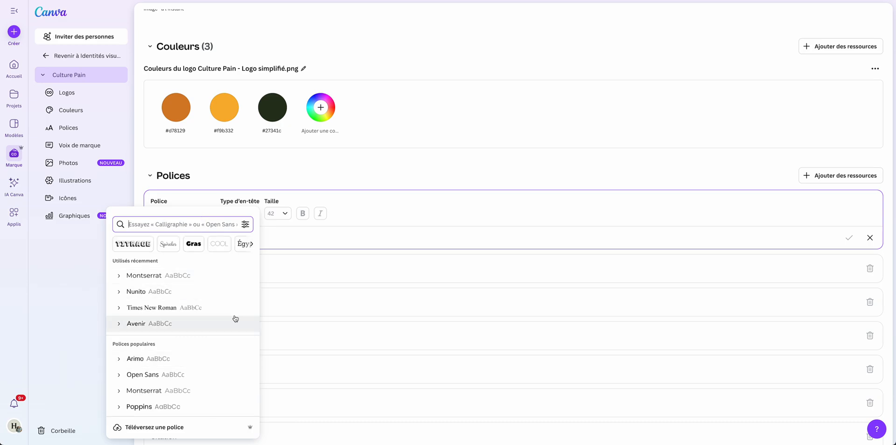
scroll(235, 318, down, 2)
scroll(235, 306, down, 3)
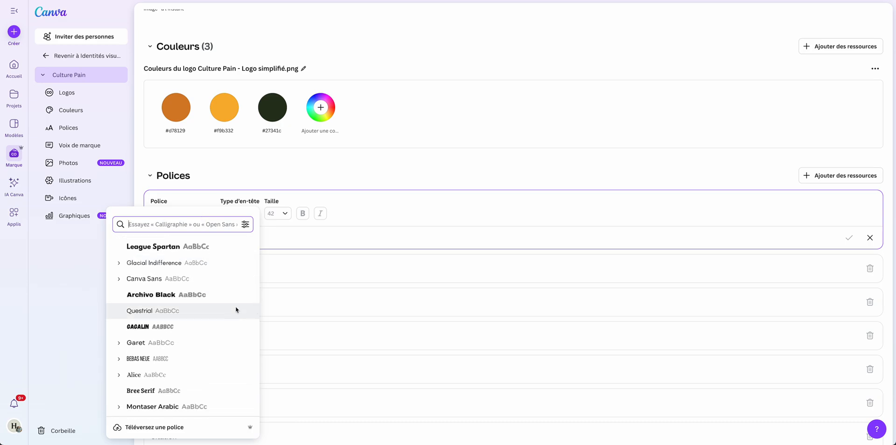
scroll(236, 306, down, 3)
scroll(235, 306, up, 8)
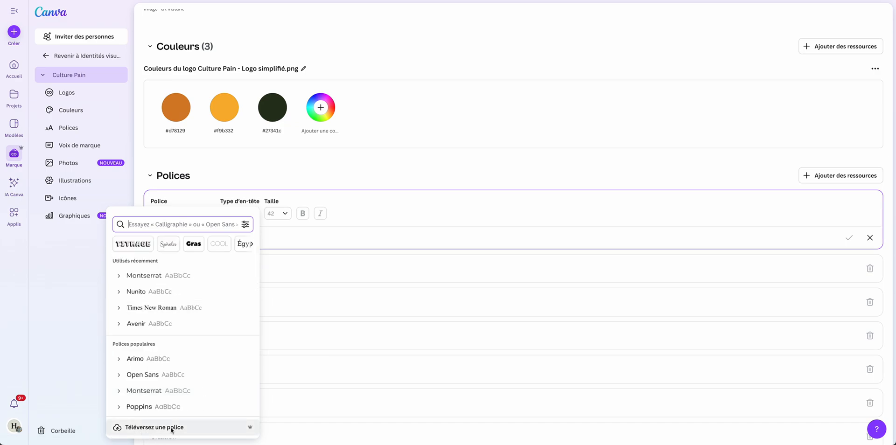
Upload Louis George Cafe.ttf from the Fonts folder of the Culture Pain brand guidelines as the Titre font, certifying the usage rights.
click(135, 428)
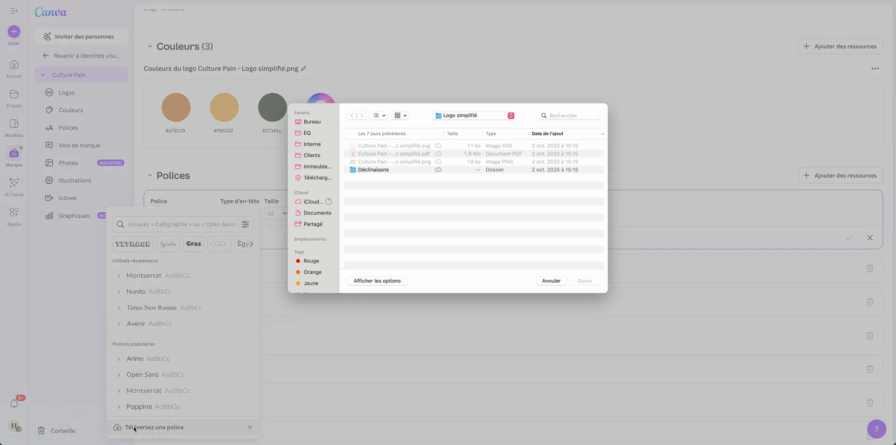
click(467, 116)
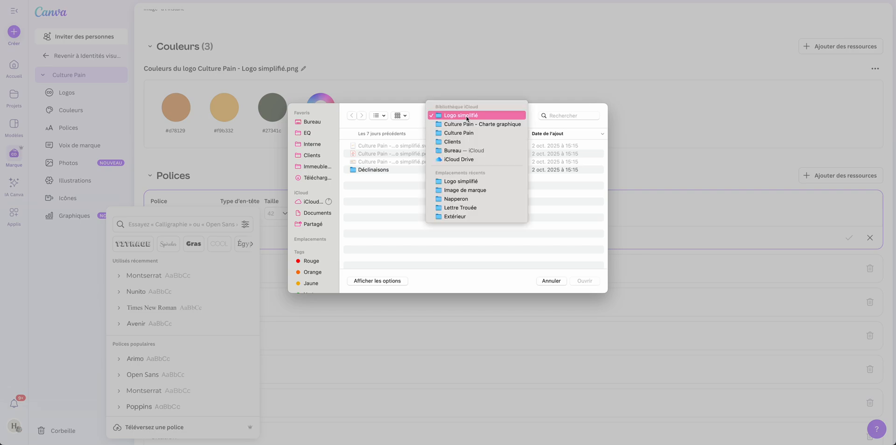
click(459, 133)
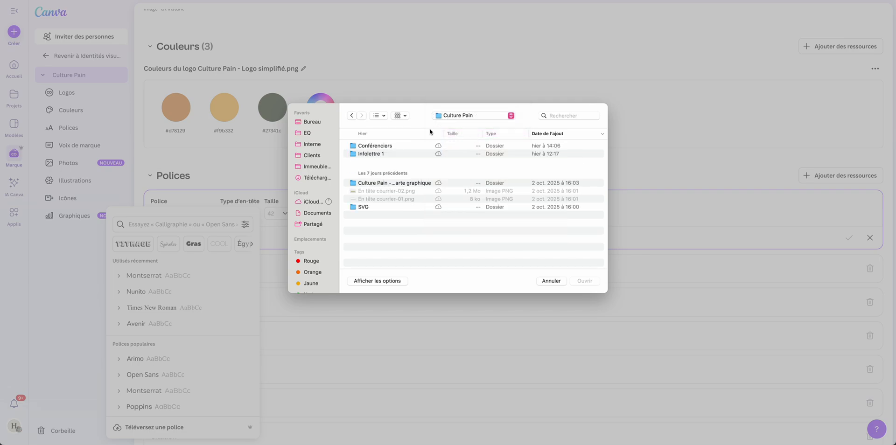
double_click(415, 183)
click(385, 194)
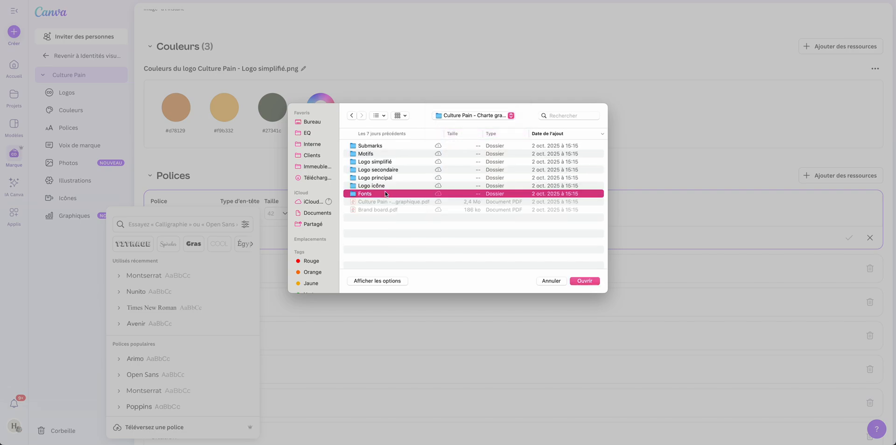
double_click(386, 194)
click(425, 146)
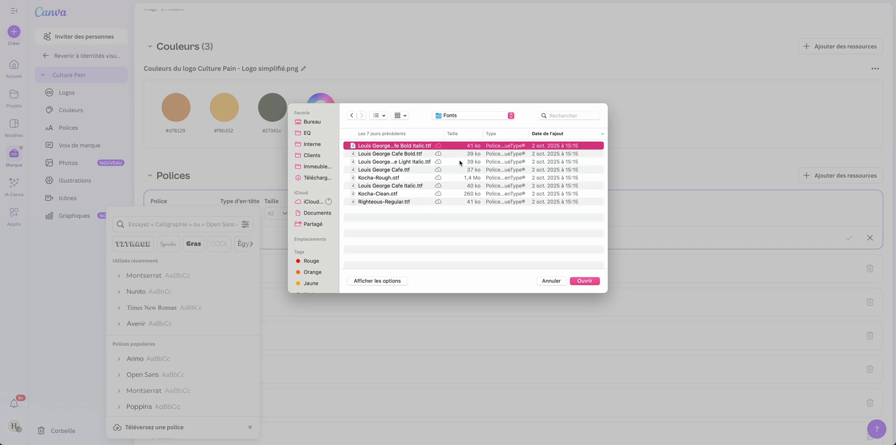
click(386, 227)
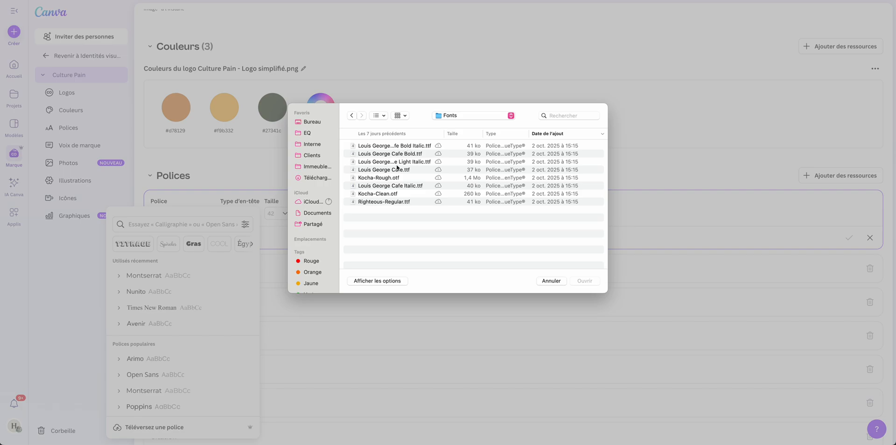
double_click(395, 170)
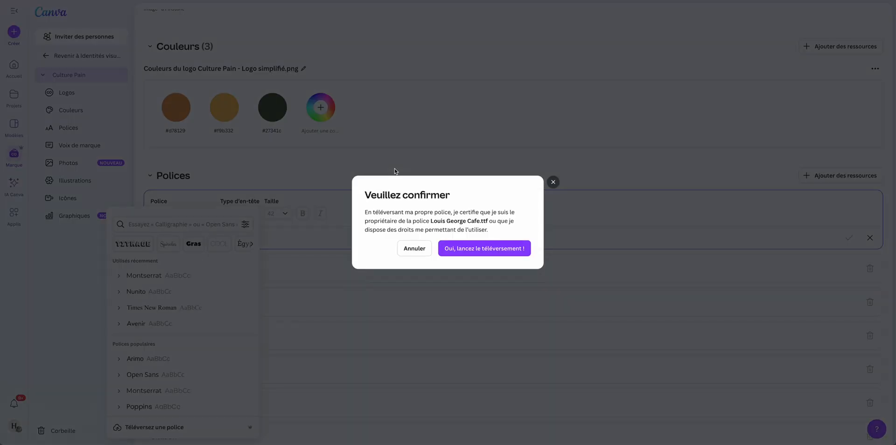
click(485, 248)
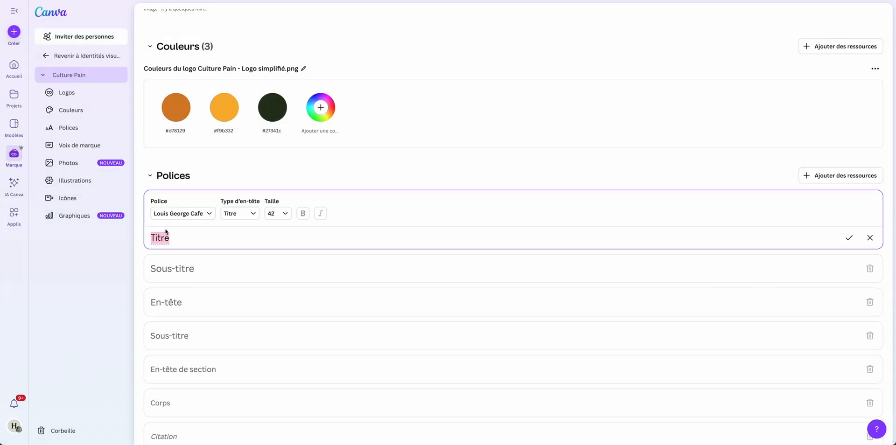
Set the Titre text style's size to 80 and check its header type options, keeping Titre.
click(285, 214)
scroll(274, 192, down, 1)
click(274, 187)
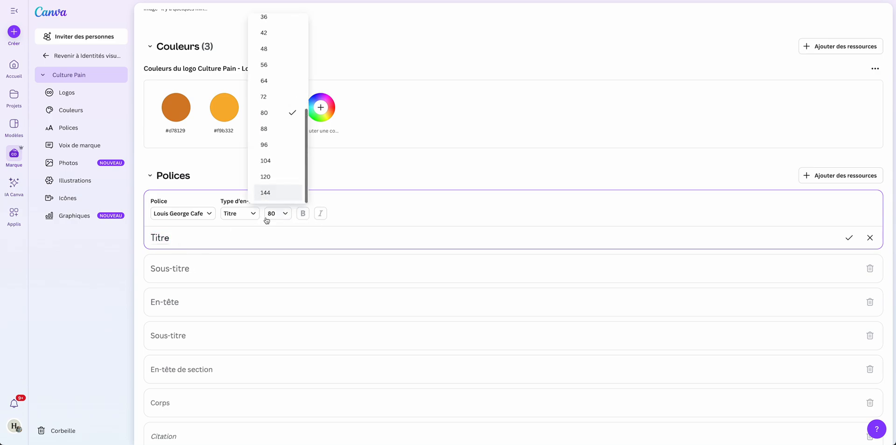
click(245, 215)
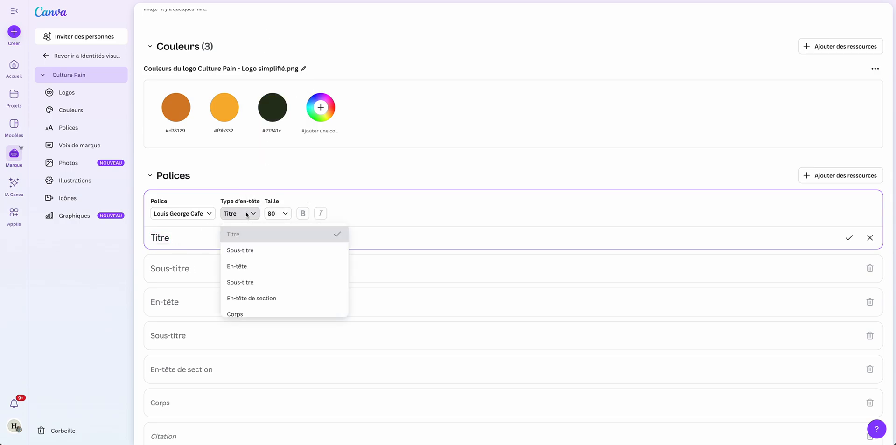
click(307, 206)
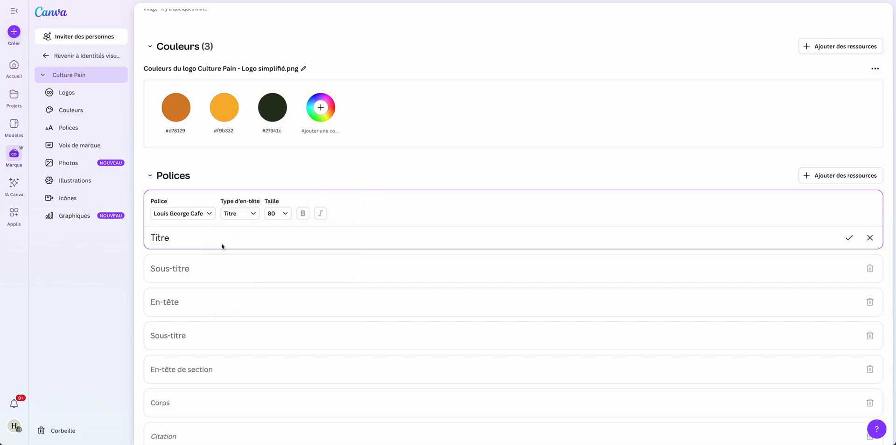
Assign the Avenir font to the Corps text style at size 16, trying bold on and off.
scroll(226, 266, down, 3)
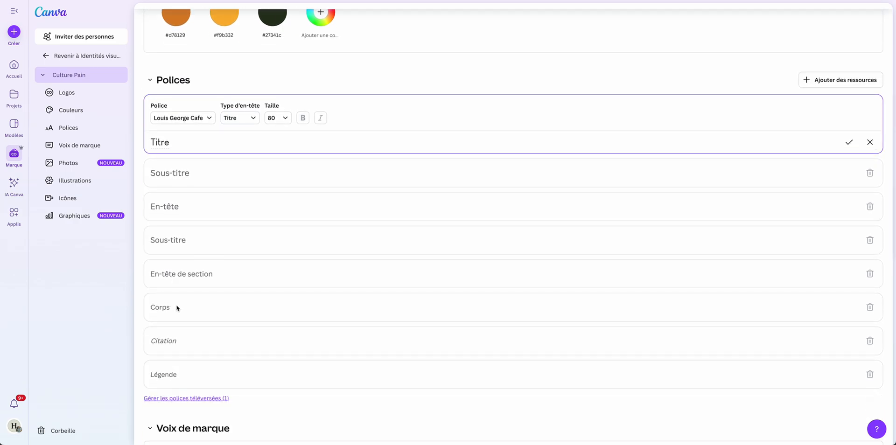
click(178, 308)
click(196, 286)
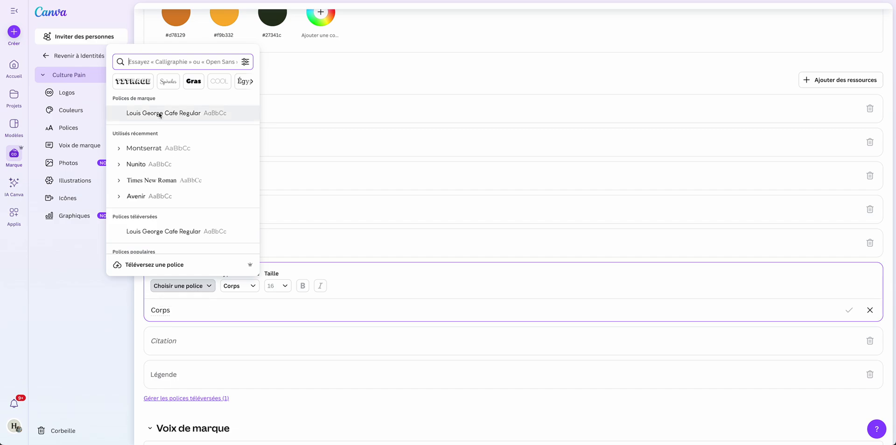
click(140, 198)
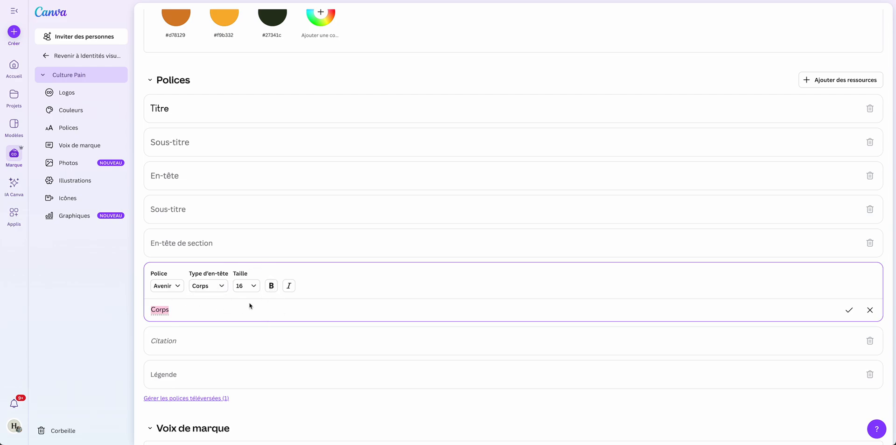
click(271, 285)
click(229, 311)
click(271, 285)
Open the first Sous-titre style and review the remaining brand kit sections, from Voix de marque and Photos to Illustrations, Icônes and Graphiques.
scroll(363, 303, up, 3)
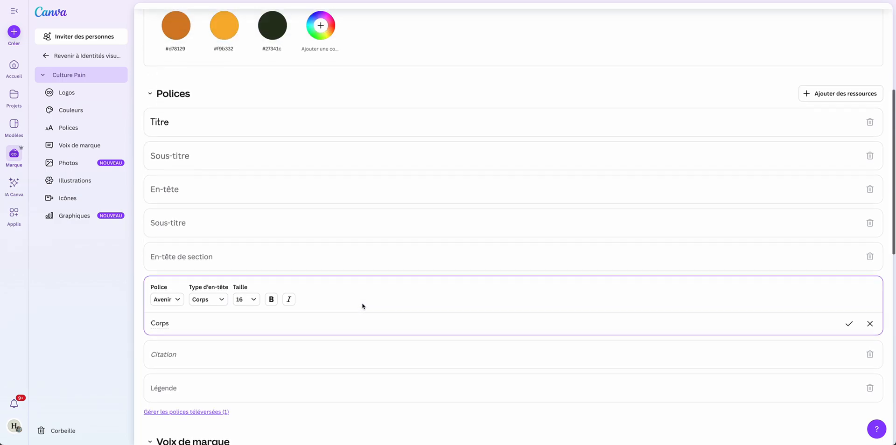
click(181, 228)
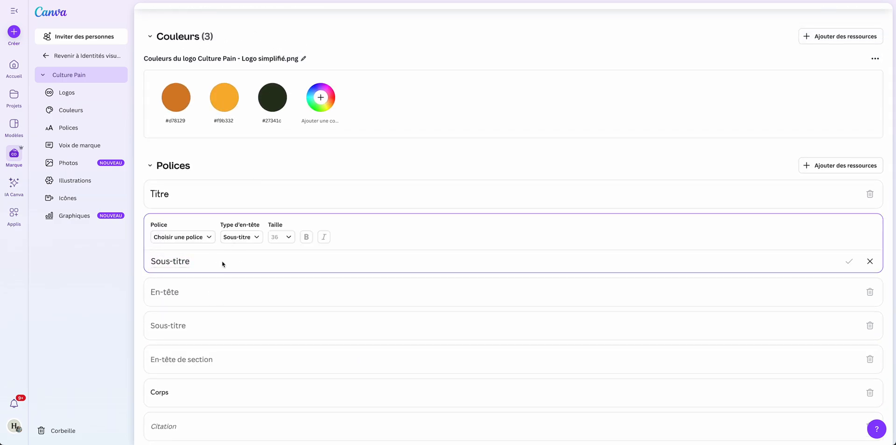
scroll(248, 277, down, 4)
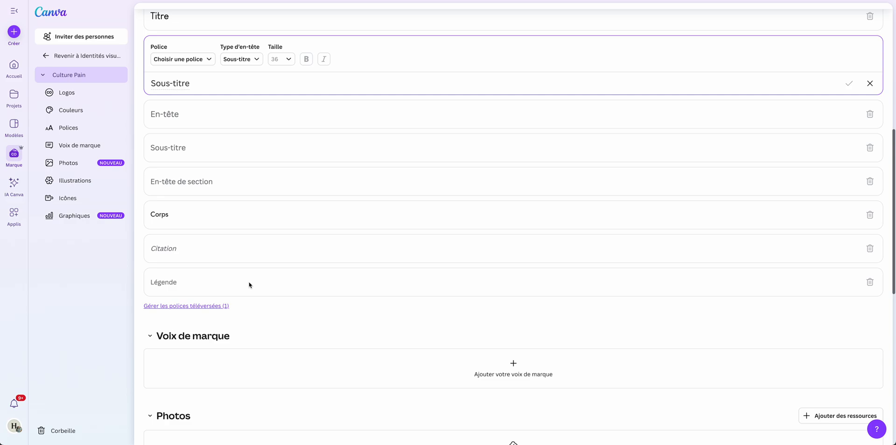
scroll(249, 285, down, 3)
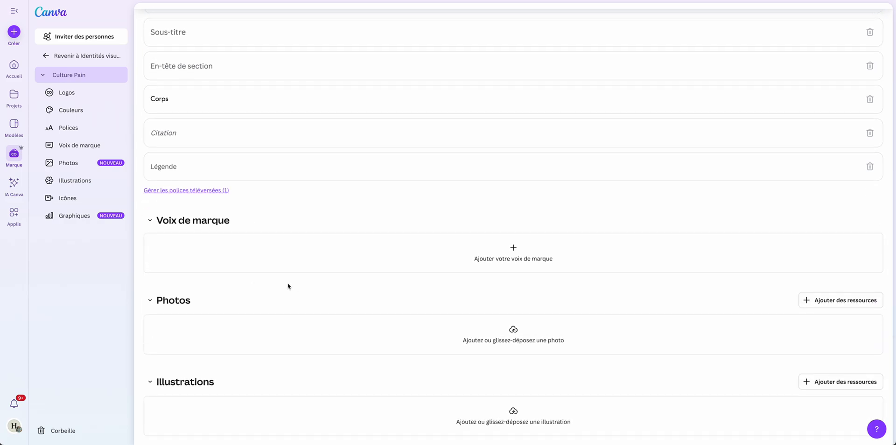
scroll(288, 285, down, 1)
scroll(290, 284, up, 9)
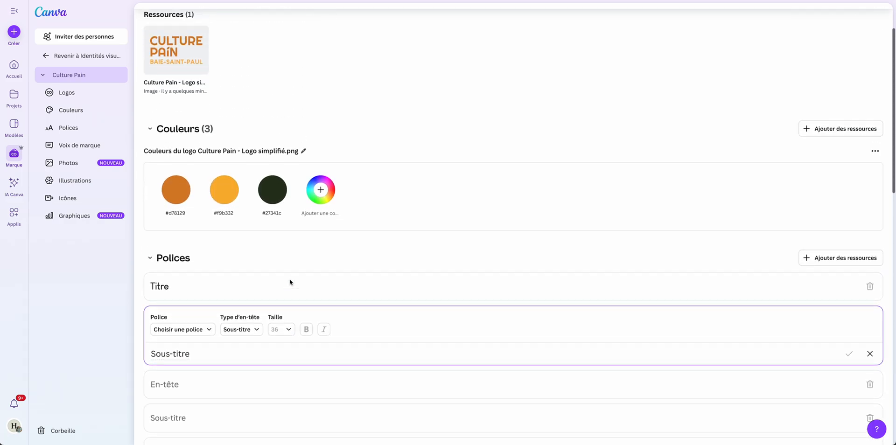
scroll(296, 220, down, 5)
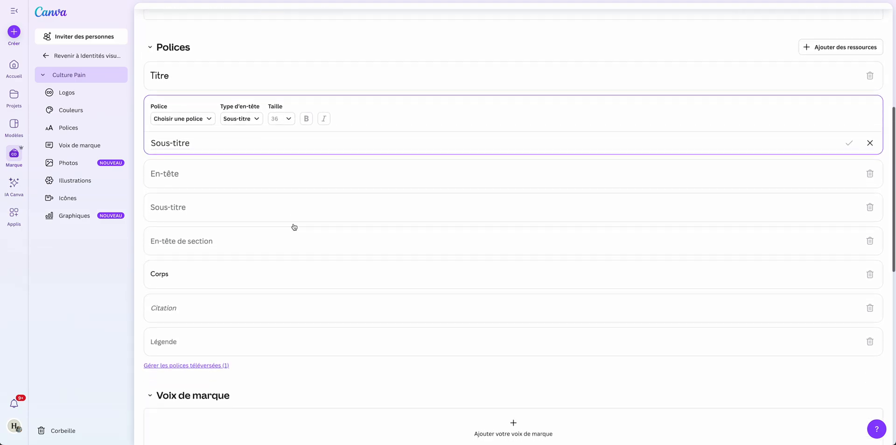
scroll(294, 228, down, 10)
scroll(293, 228, up, 4)
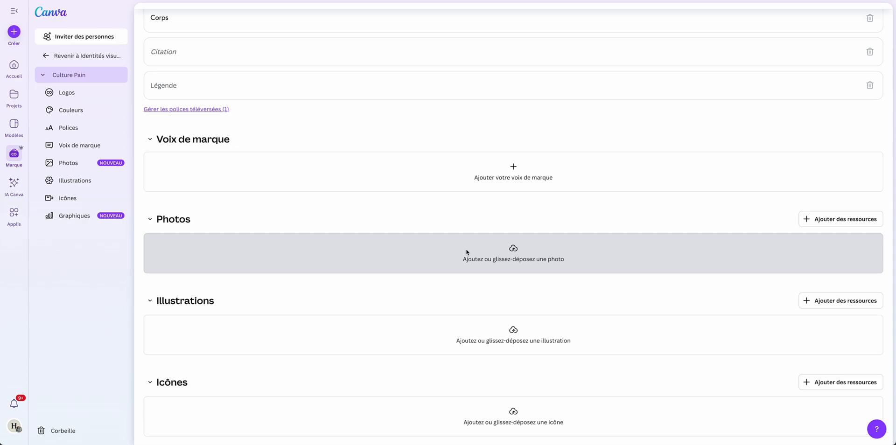
scroll(467, 252, down, 1)
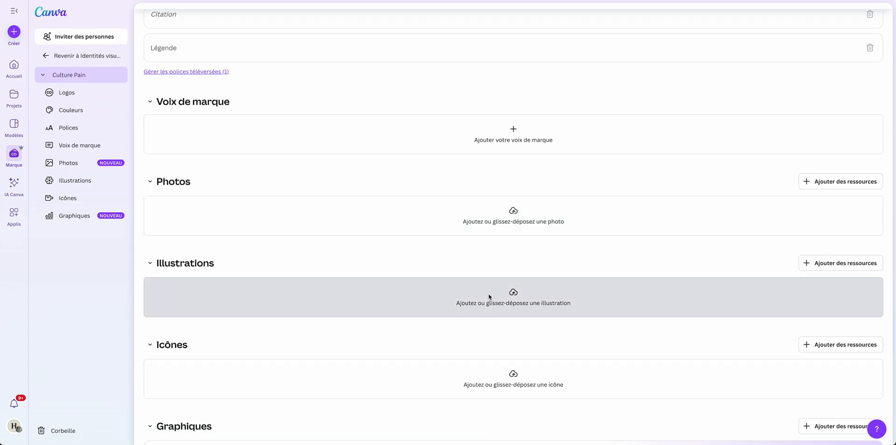
scroll(489, 297, down, 1)
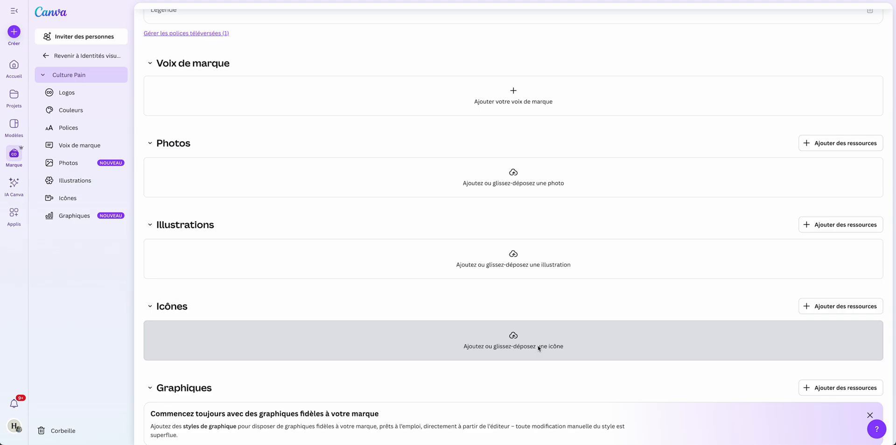
scroll(539, 347, down, 4)
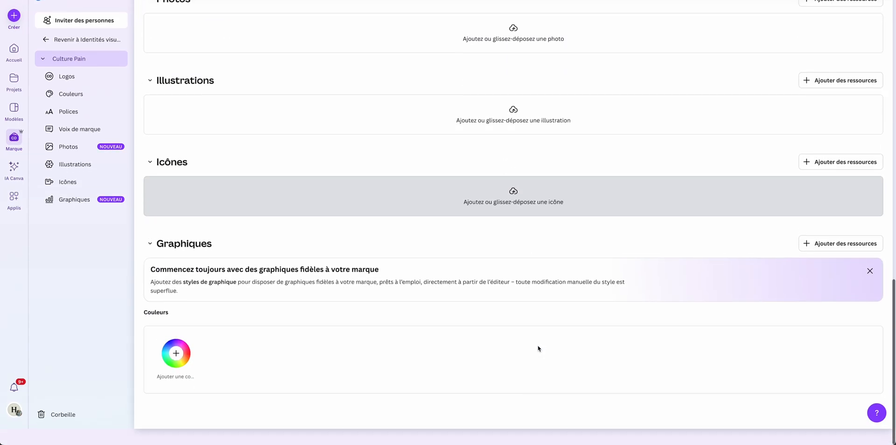
scroll(538, 348, up, 17)
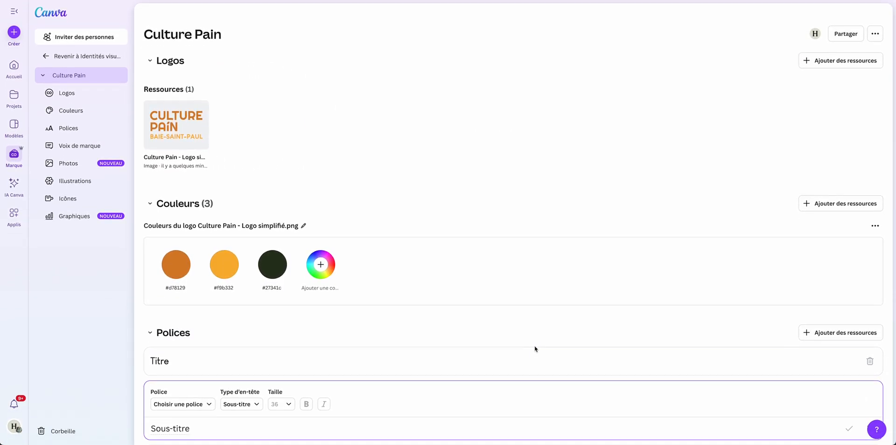
Return to the brand kit overview and create a blank 4:5 Instagram post.
click(46, 56)
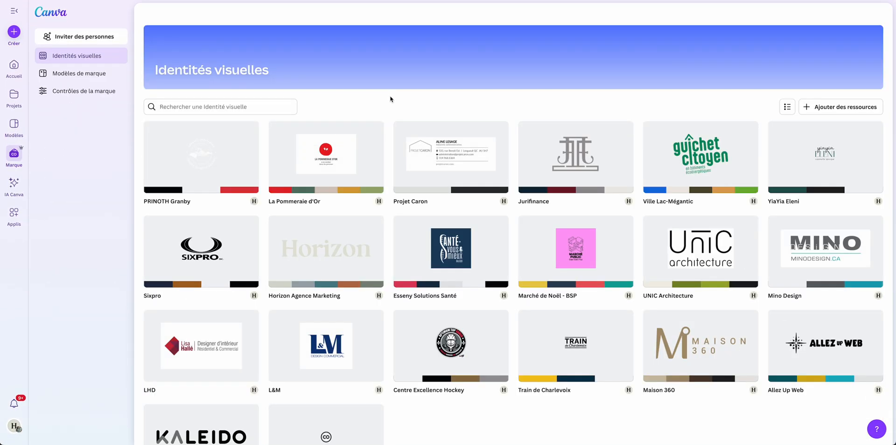
click(14, 32)
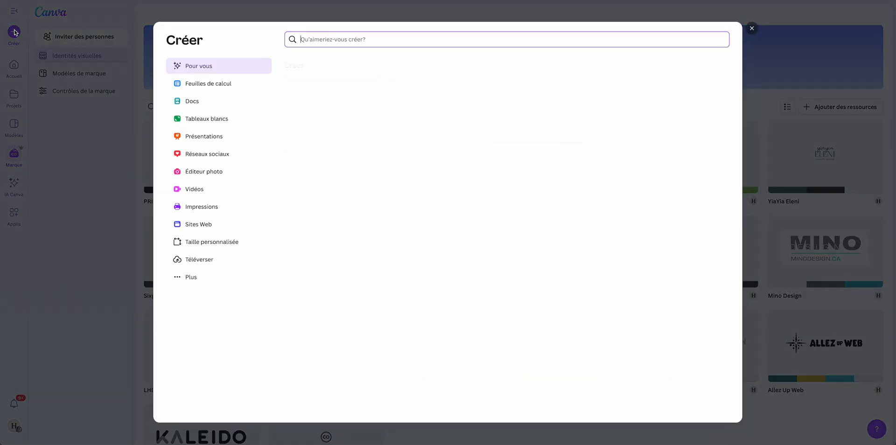
click(434, 180)
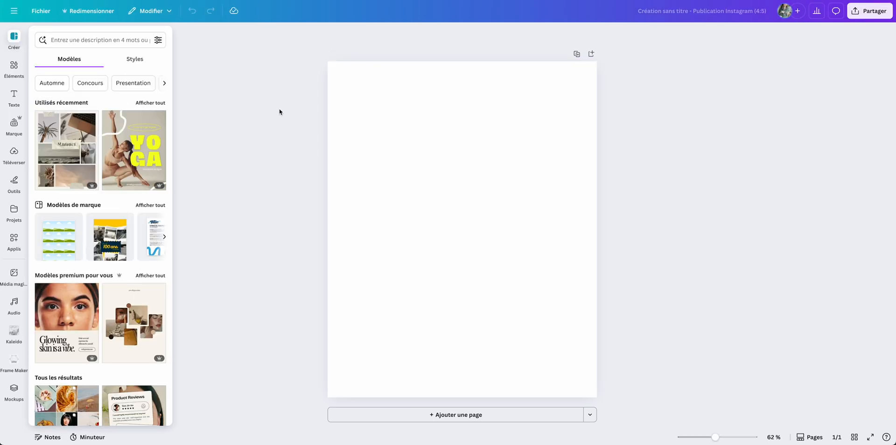
Switch the design's brand kit to Culture Pain, searching for it with "cul".
click(14, 124)
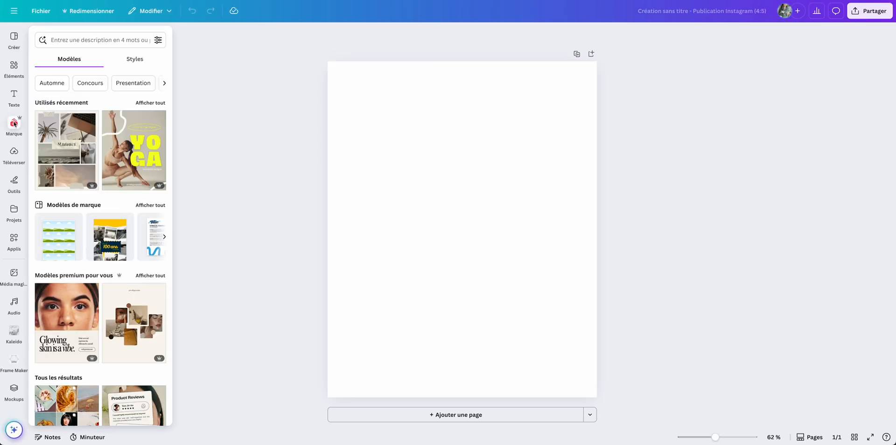
click(96, 131)
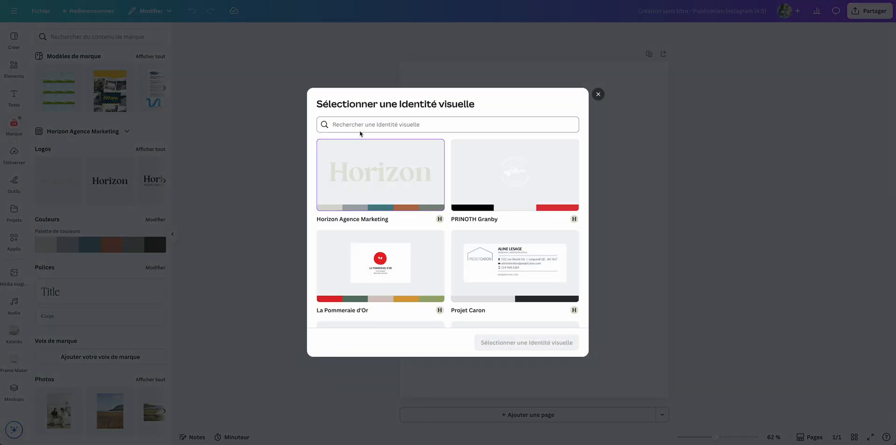
text(cul)
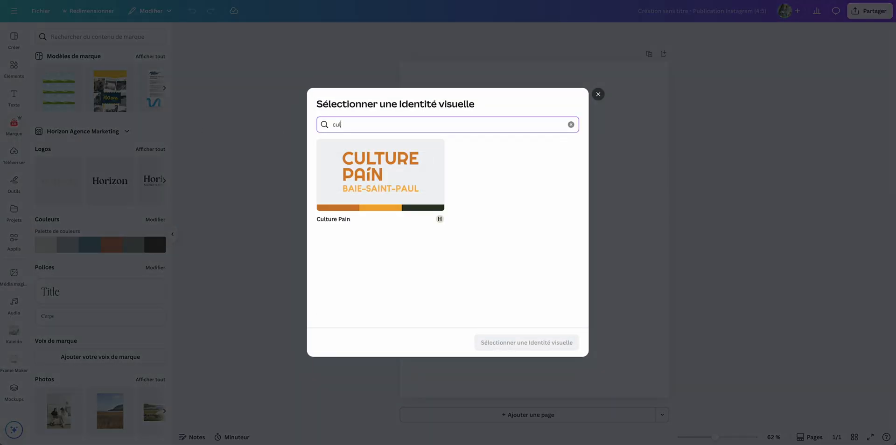
click(379, 183)
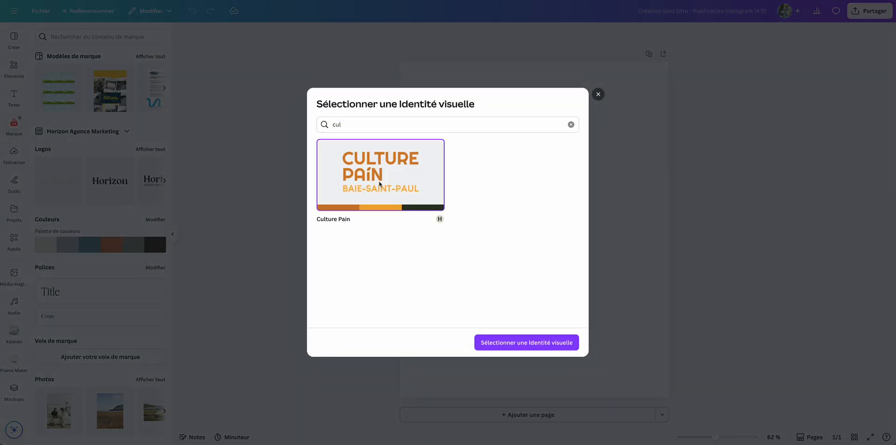
click(515, 343)
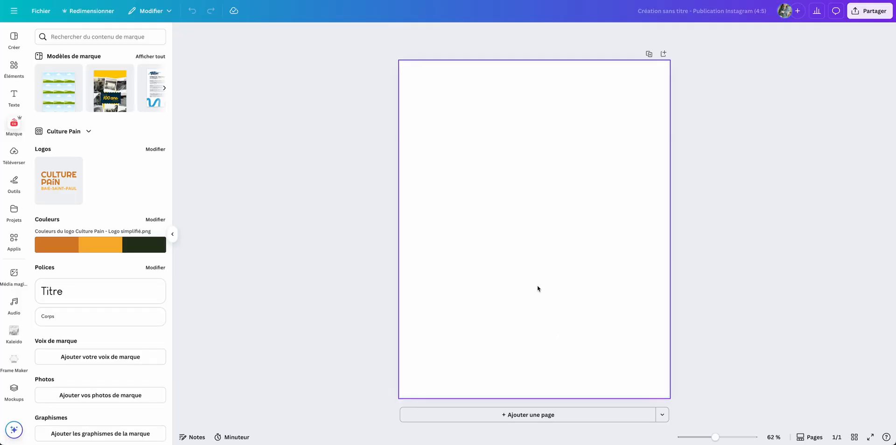
Add a text in the brand's Titre style to the page and place the Culture Pain logo above it.
click(73, 294)
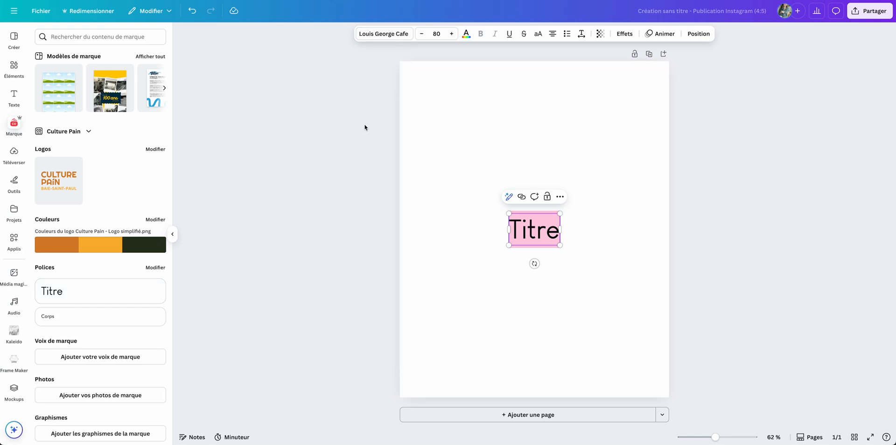
scroll(117, 166, down, 1)
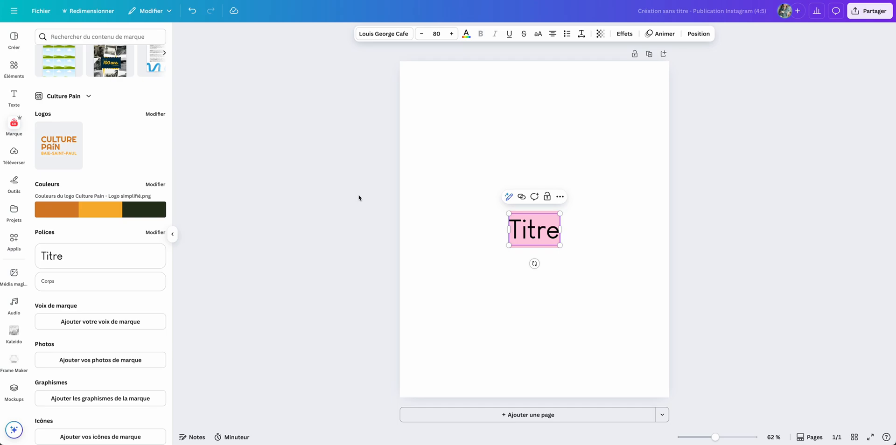
click(74, 151)
drag(465, 250, 466, 166)
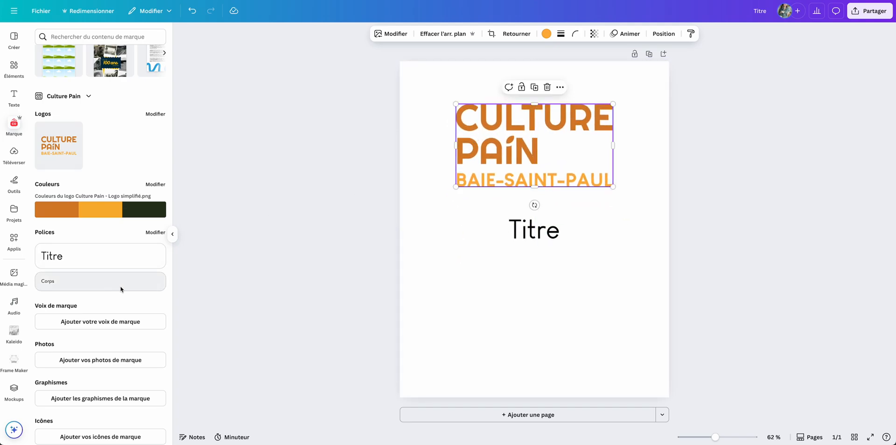
scroll(59, 302, down, 2)
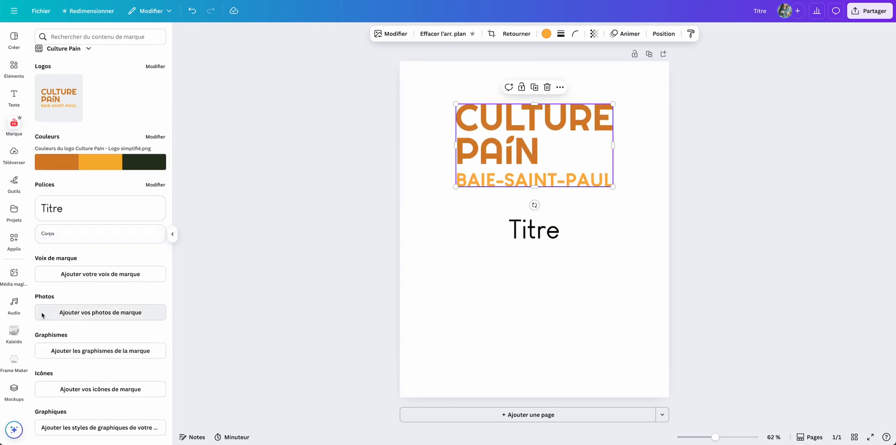